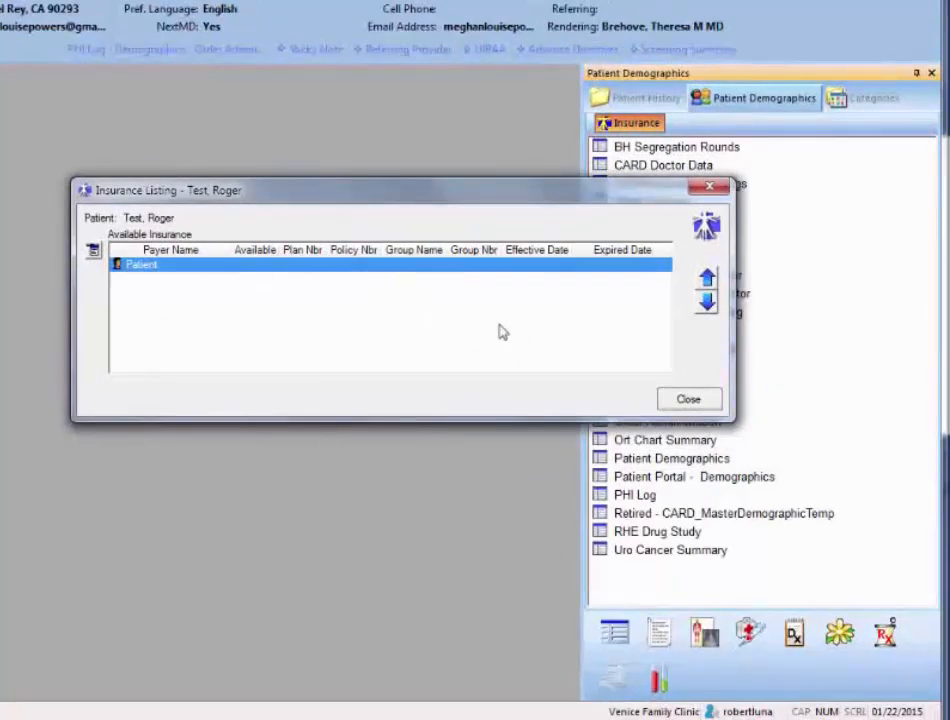
Close the insurance listing and review the Encounter Level Insurance of the 01/22/2015 encounter in the patient history, accepting the selection
{"action": "left_click", "coordinate": [689, 401]}
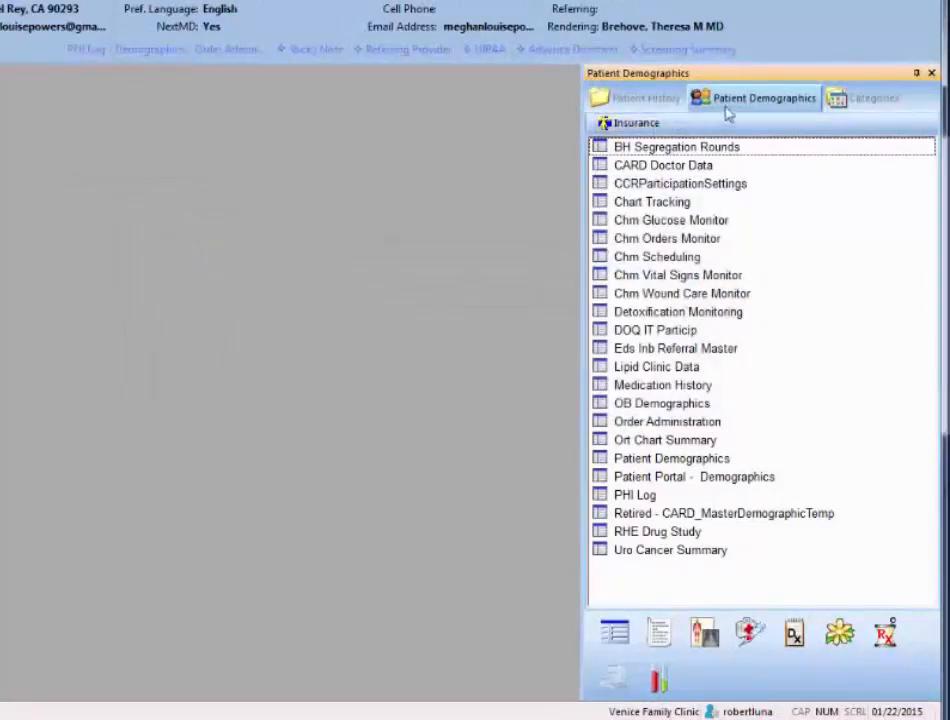
{"action": "left_click", "coordinate": [648, 100]}
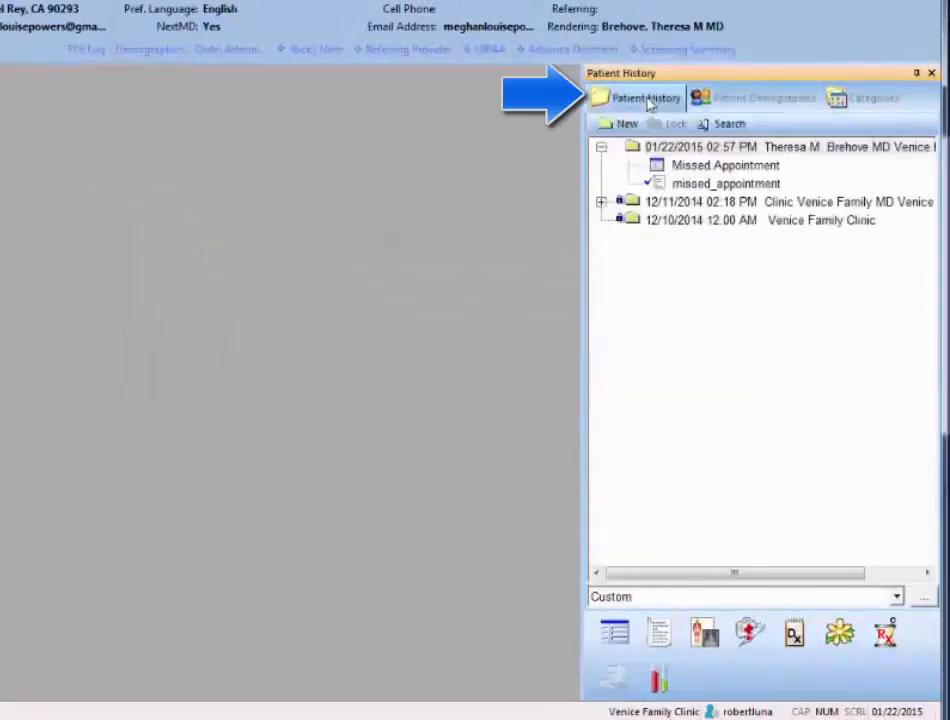
{"action": "right_click", "coordinate": [668, 150]}
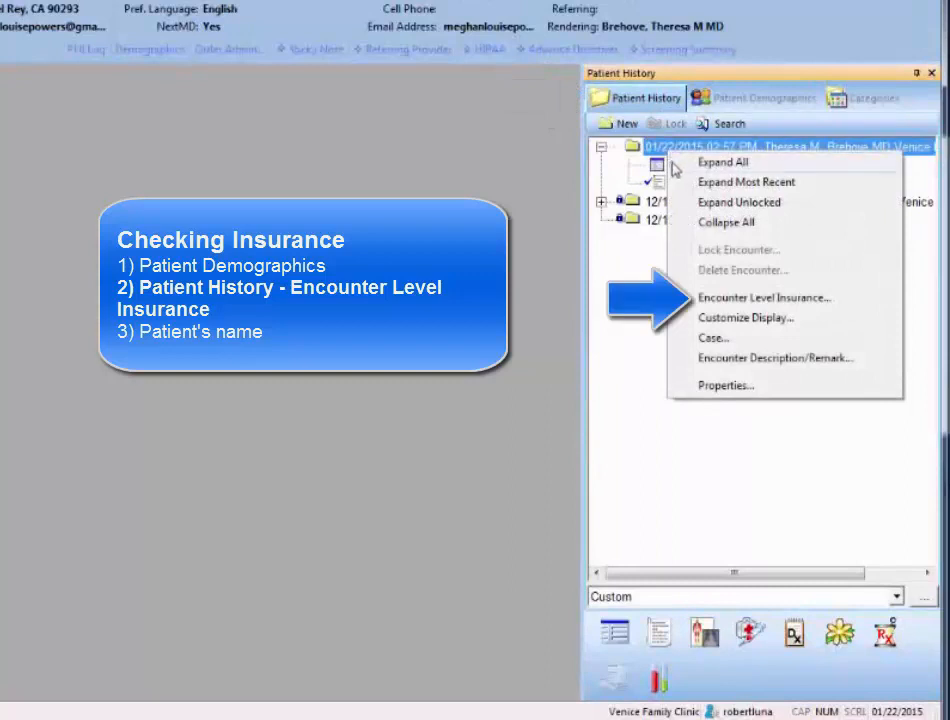
{"action": "left_click", "coordinate": [723, 299]}
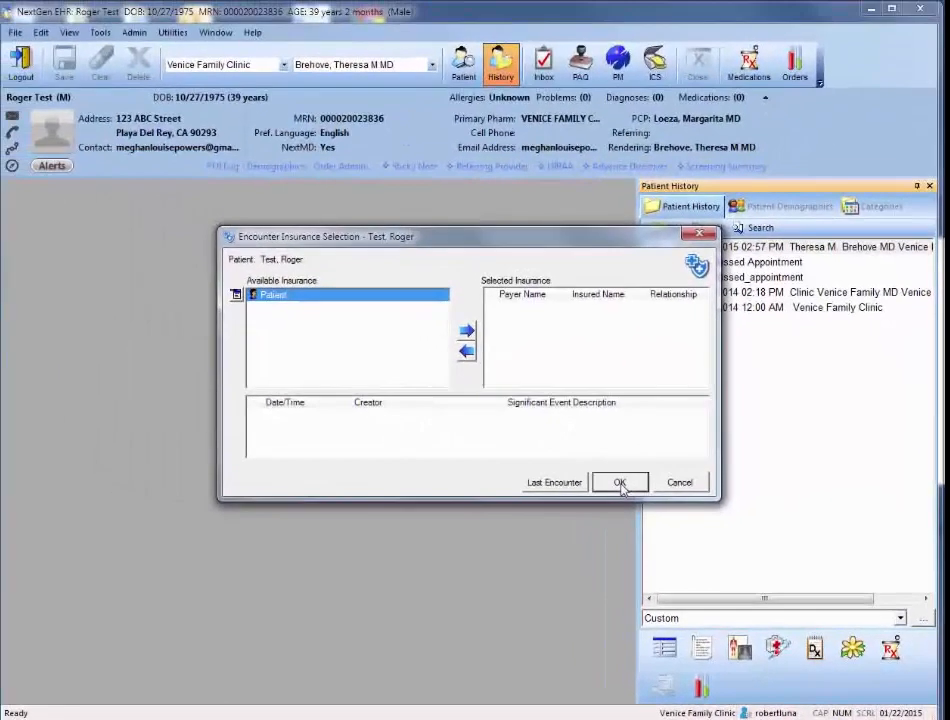
{"action": "left_click", "coordinate": [568, 440]}
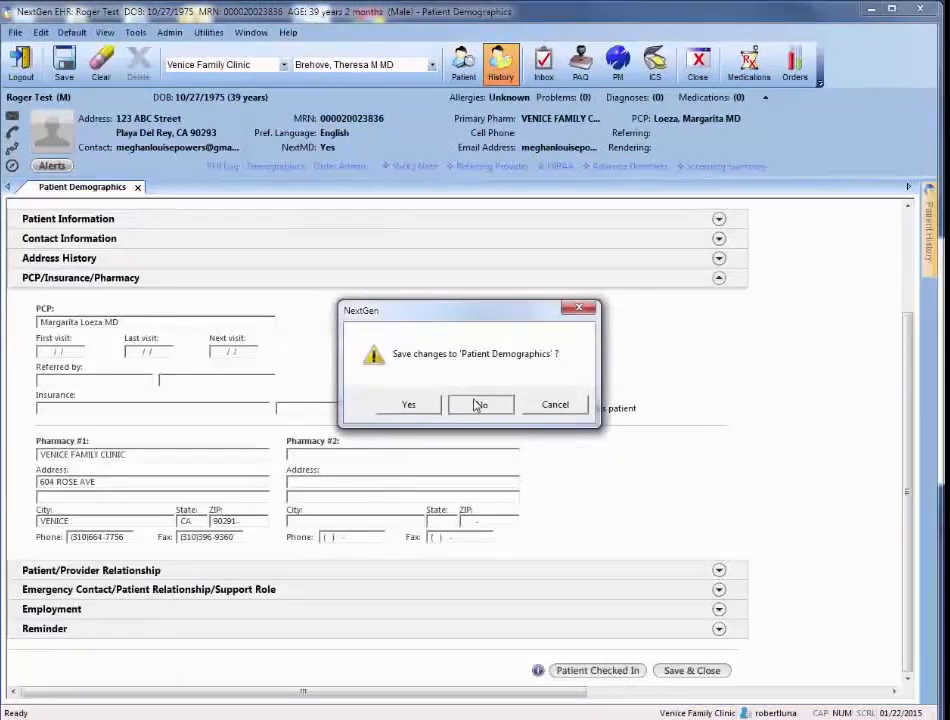
Collapse the patient history and check the insurance through the patient's name in the chart header
{"action": "left_click", "coordinate": [479, 402]}
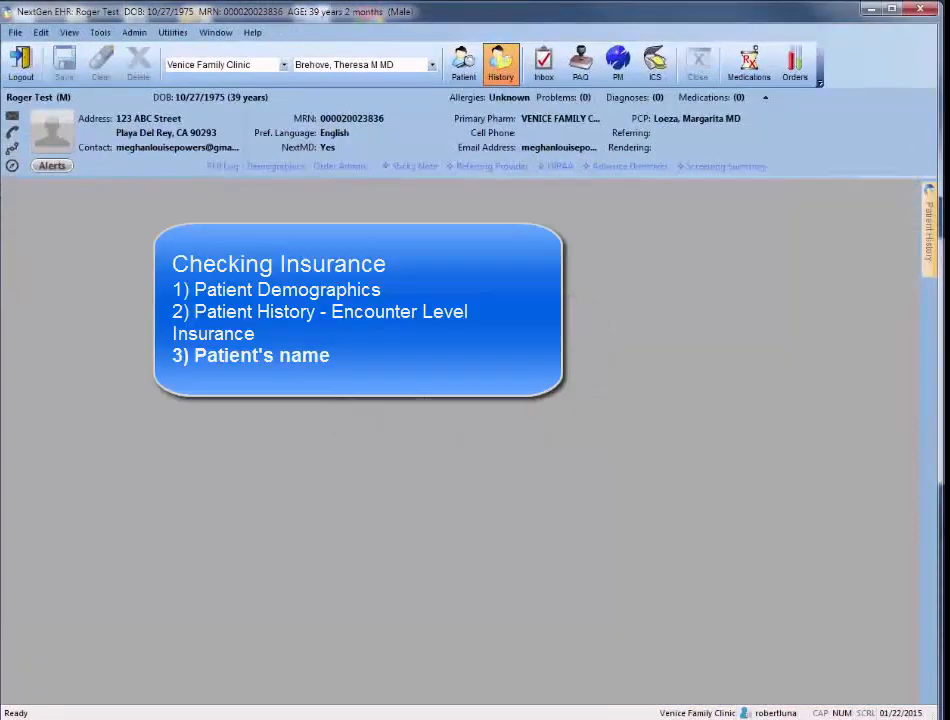
{"action": "left_click", "coordinate": [31, 98]}
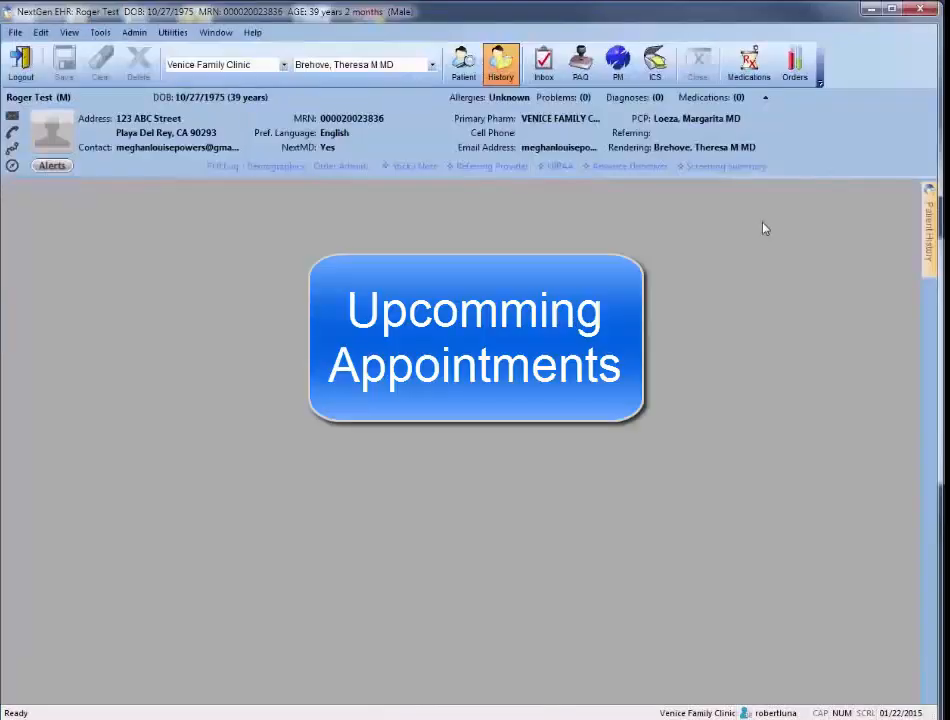
View the patient's appointments from the Demographics template and close both the appointment list and the template
{"action": "left_click", "coordinate": [928, 224]}
{"action": "left_click", "coordinate": [901, 187]}
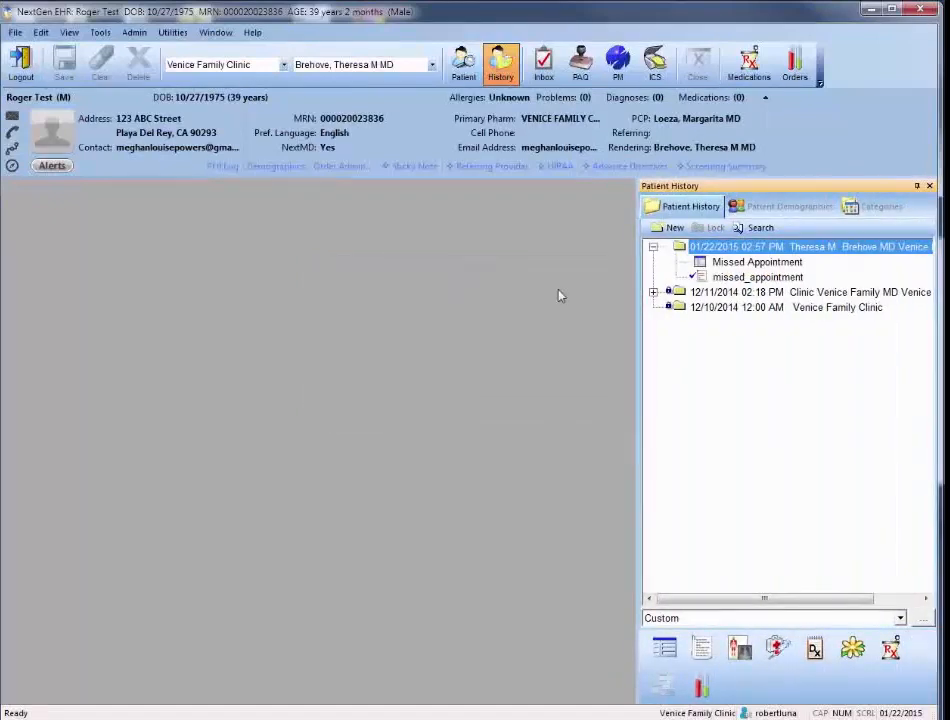
{"action": "left_click", "coordinate": [280, 169]}
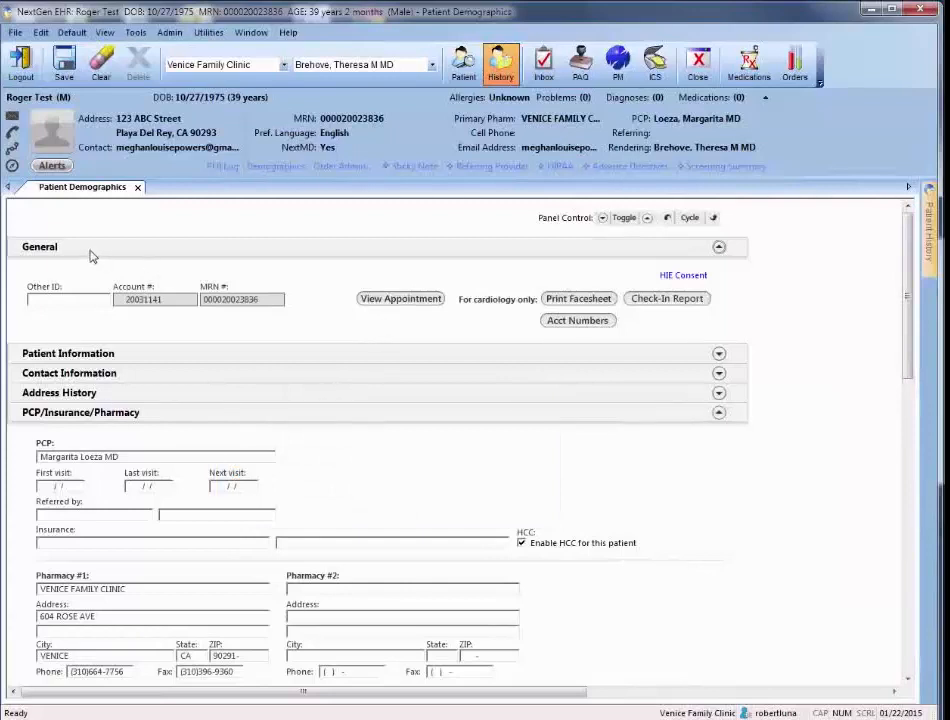
{"action": "left_click", "coordinate": [398, 299]}
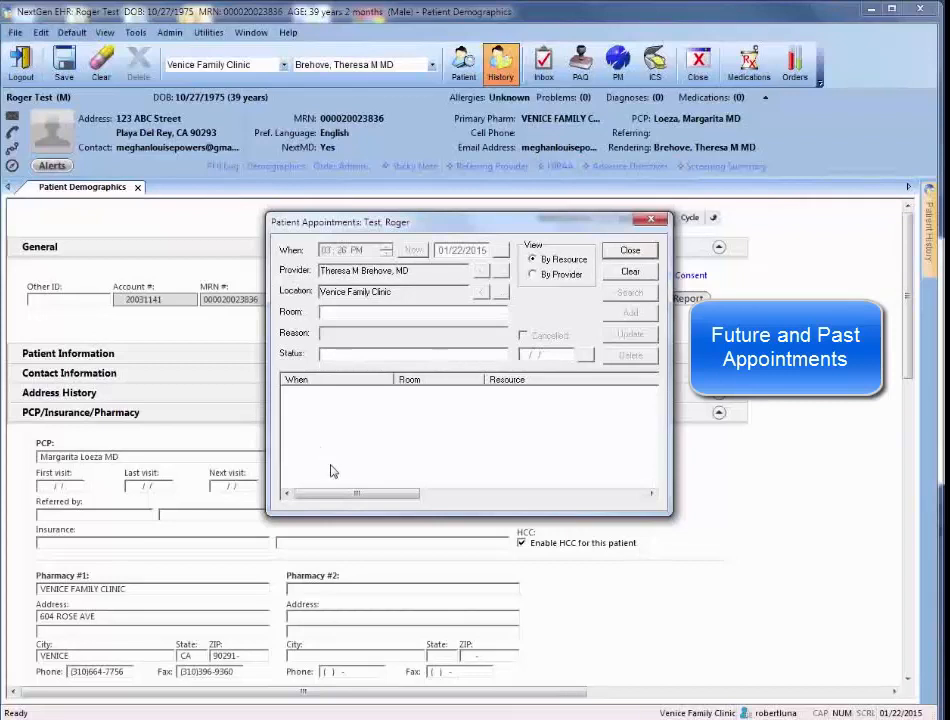
{"action": "left_click", "coordinate": [653, 219]}
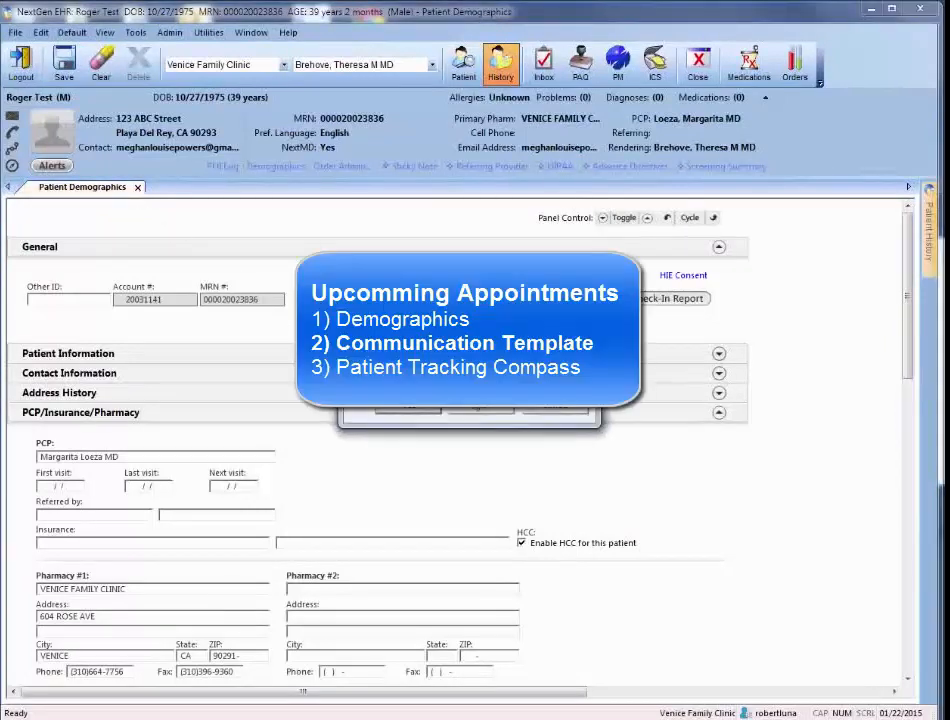
{"action": "left_click", "coordinate": [138, 188]}
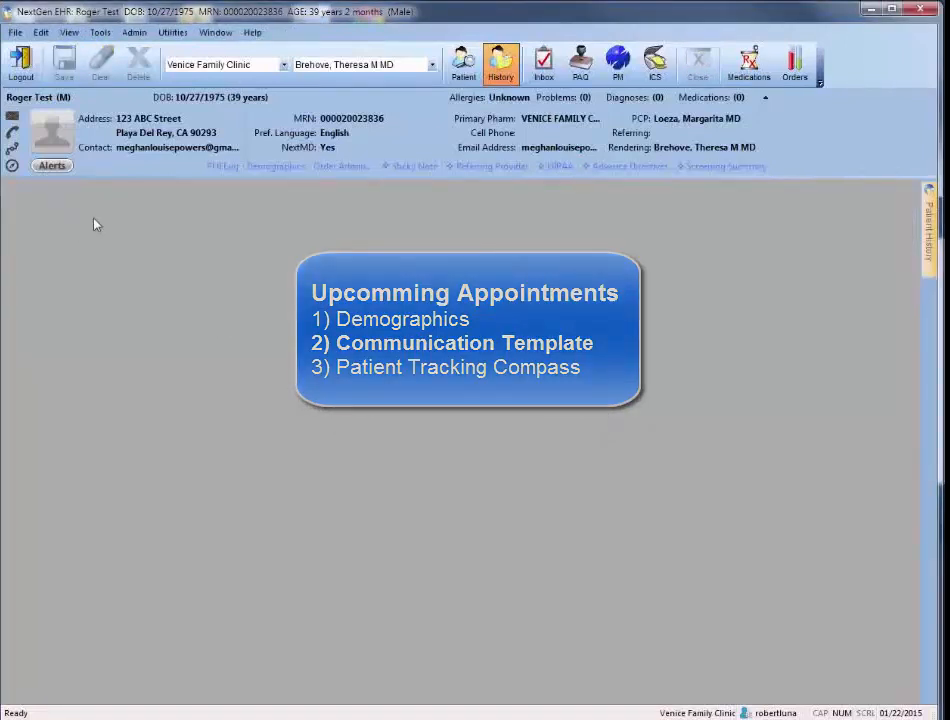
View the scheduled appointments from the Communication template, close the list, and keep the patient history docked open
{"action": "left_click", "coordinate": [12, 136]}
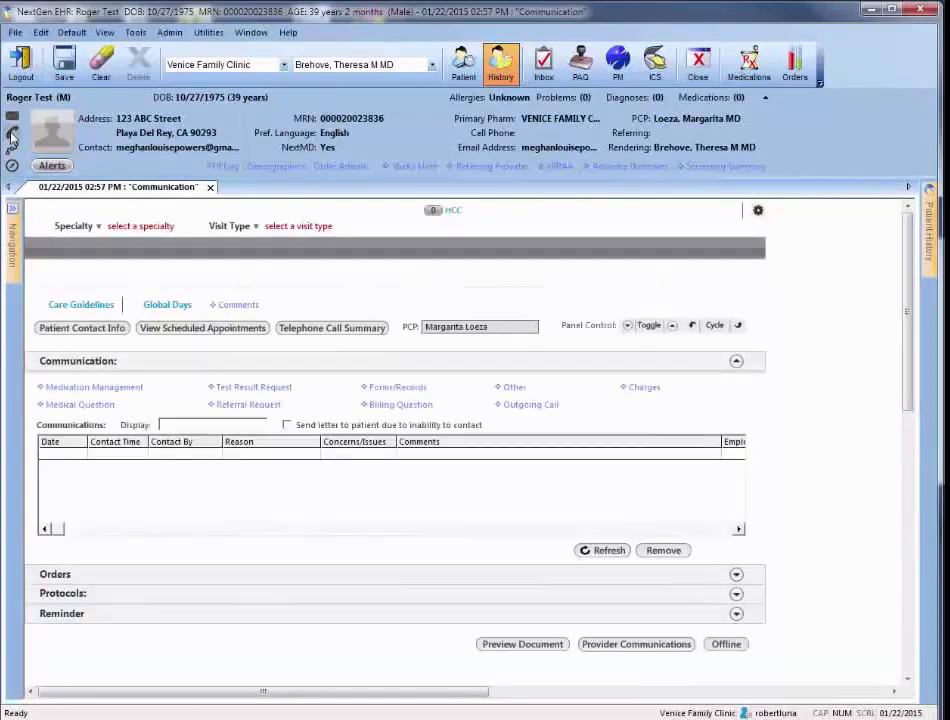
{"action": "left_click", "coordinate": [218, 334]}
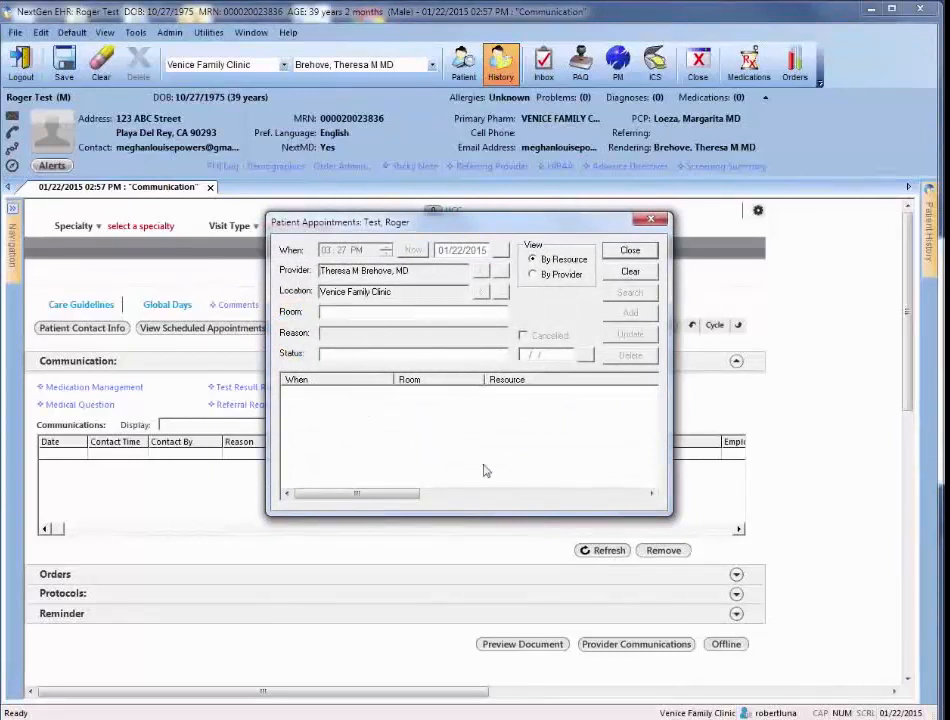
{"action": "left_click", "coordinate": [647, 222]}
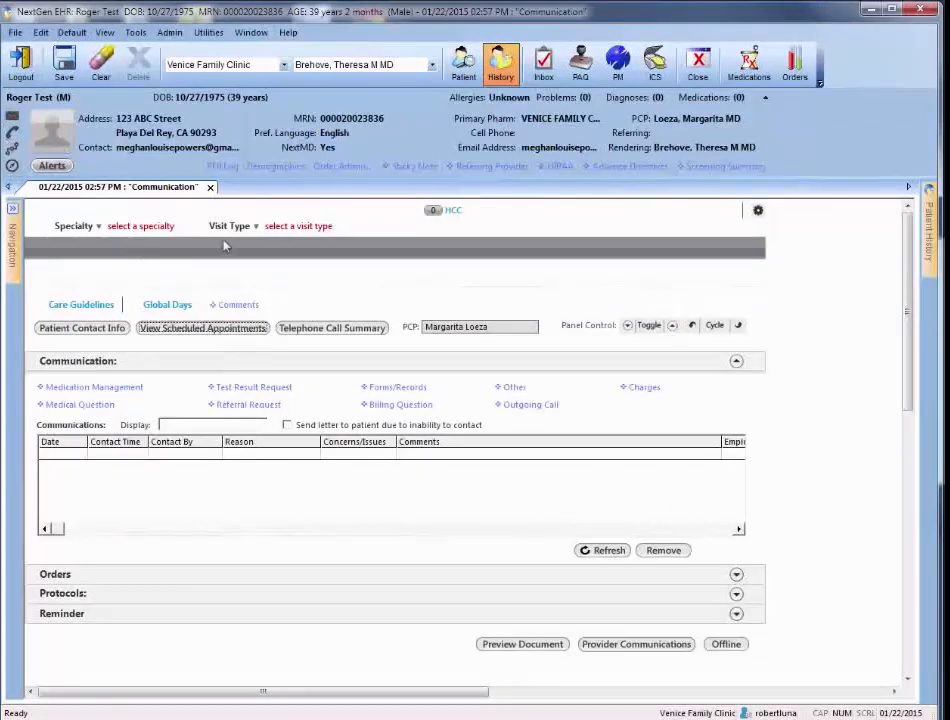
{"action": "mouse_move", "coordinate": [926, 240]}
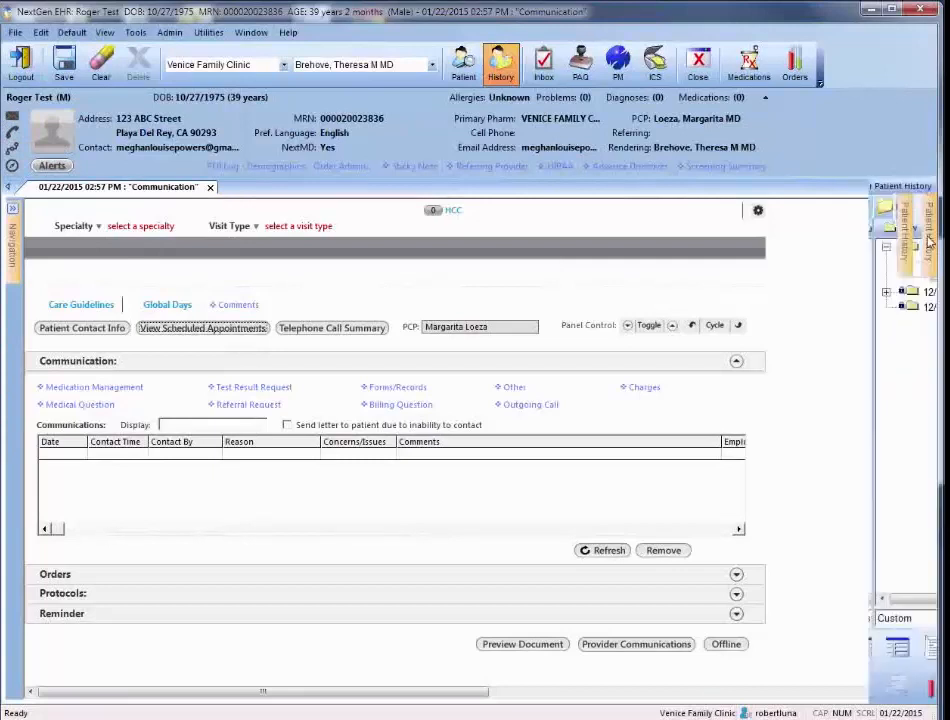
{"action": "left_click", "coordinate": [899, 186]}
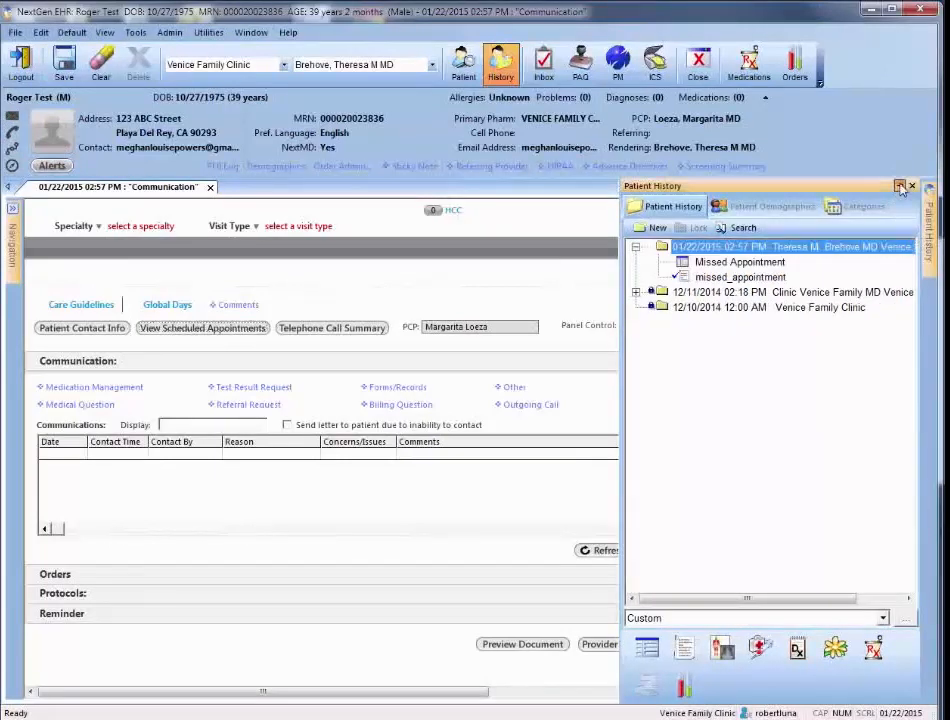
Try to close the Communication template with its changes saved, and cancel the specialty selection
{"action": "left_click", "coordinate": [211, 187]}
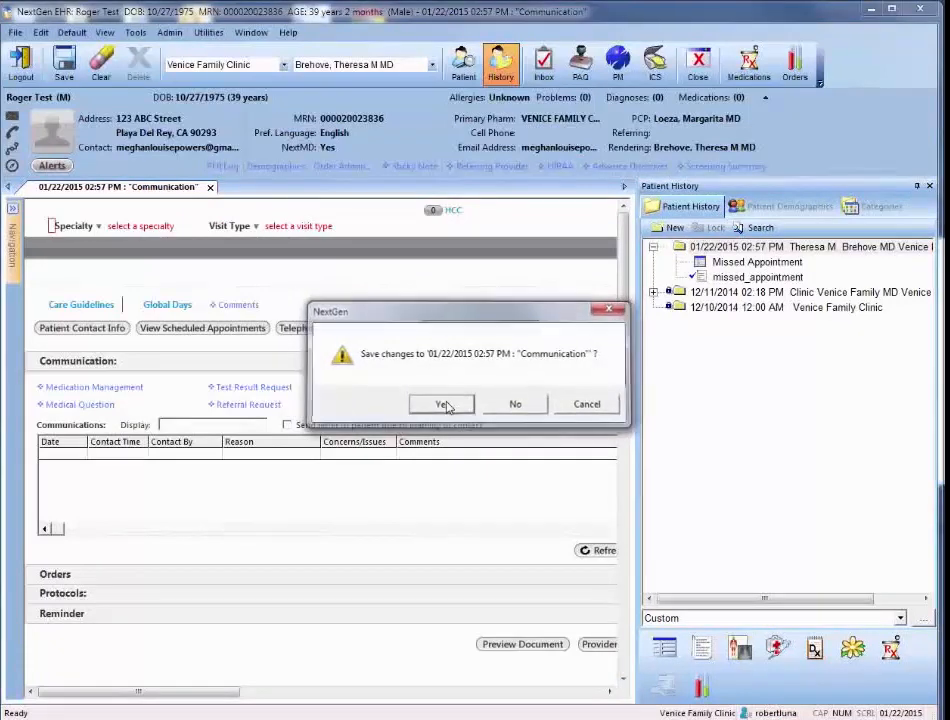
{"action": "left_click", "coordinate": [443, 404]}
{"action": "left_click", "coordinate": [551, 405]}
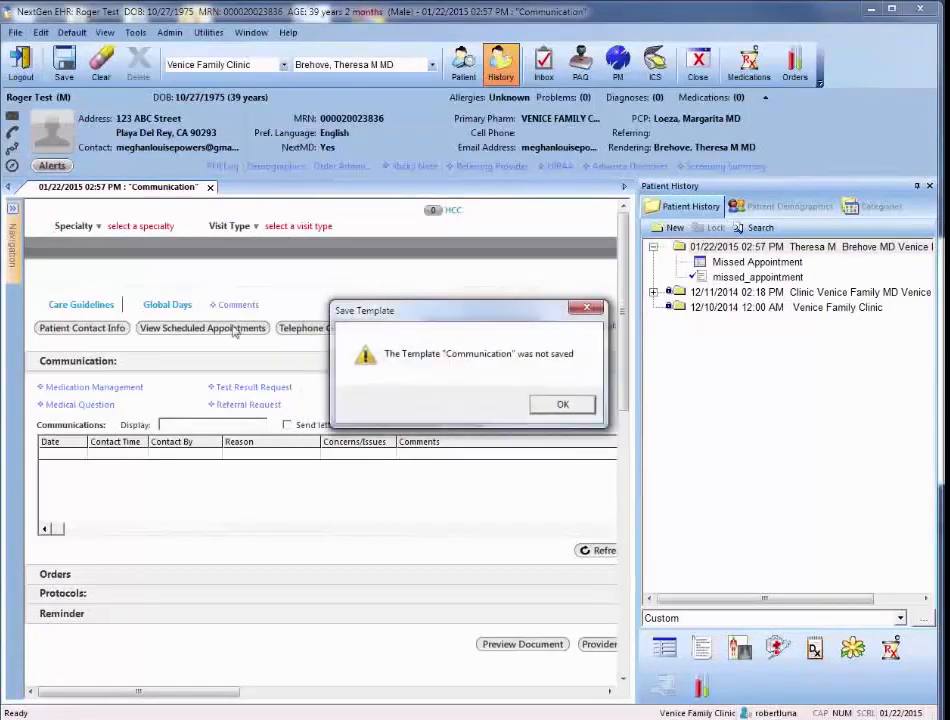
{"action": "left_click", "coordinate": [566, 406]}
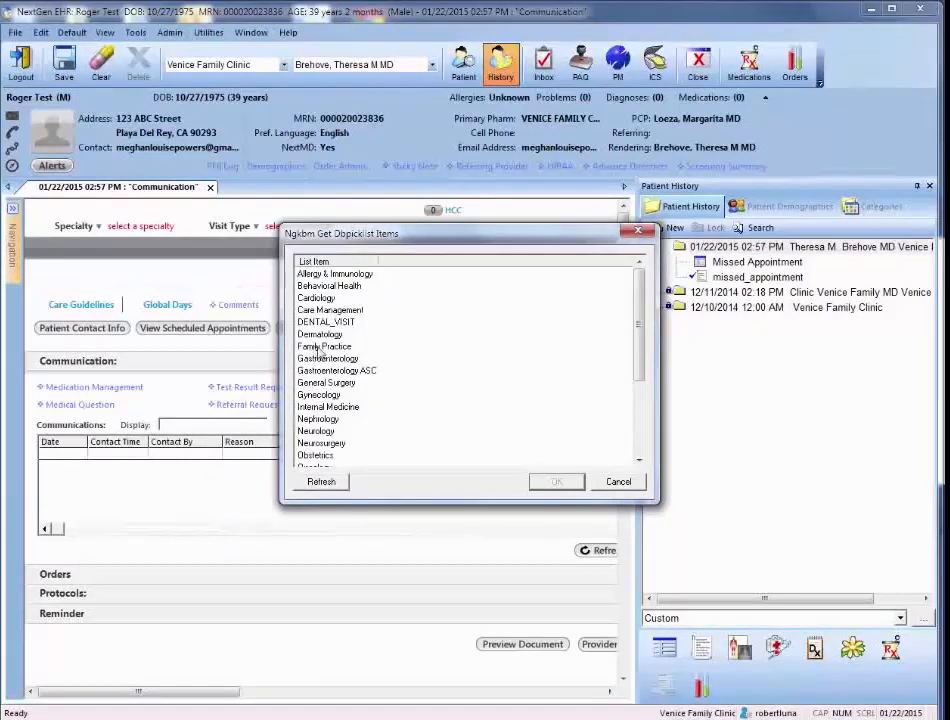
{"action": "left_click", "coordinate": [617, 481]}
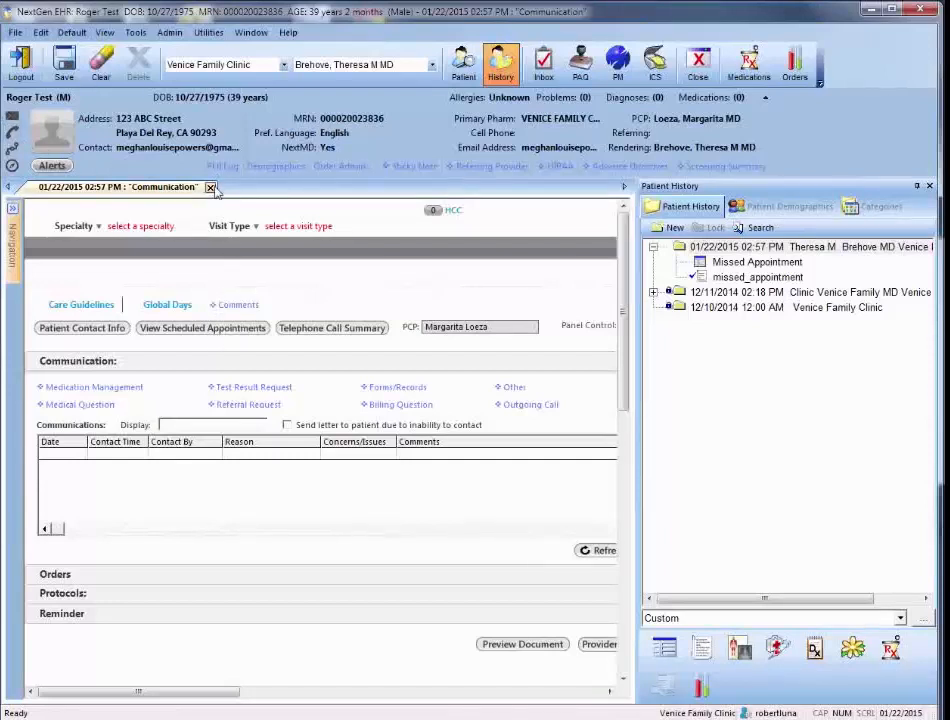
Close the Communication template without saving its changes
{"action": "left_click", "coordinate": [210, 187]}
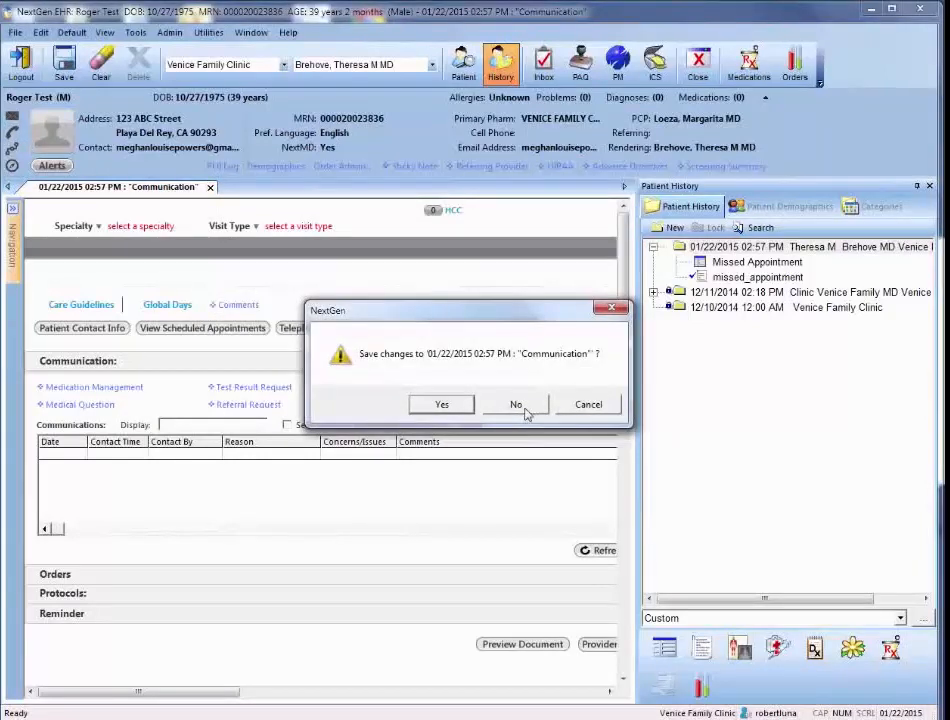
{"action": "left_click", "coordinate": [516, 405]}
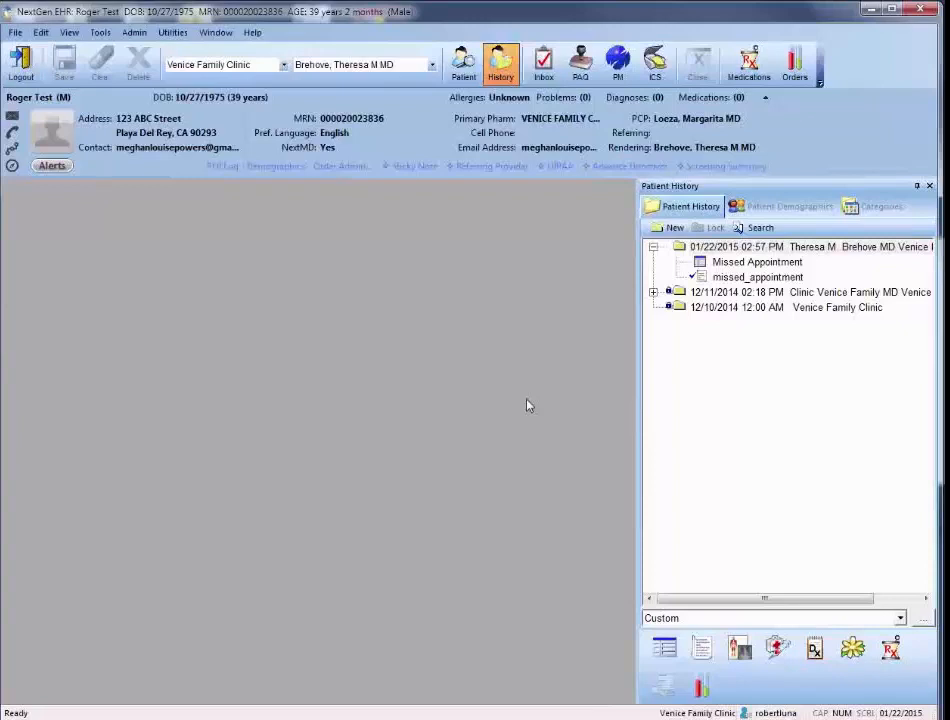
View the EHR appointments from the patient tracking compass and close the appointment and tracking windows
{"action": "left_click", "coordinate": [12, 166]}
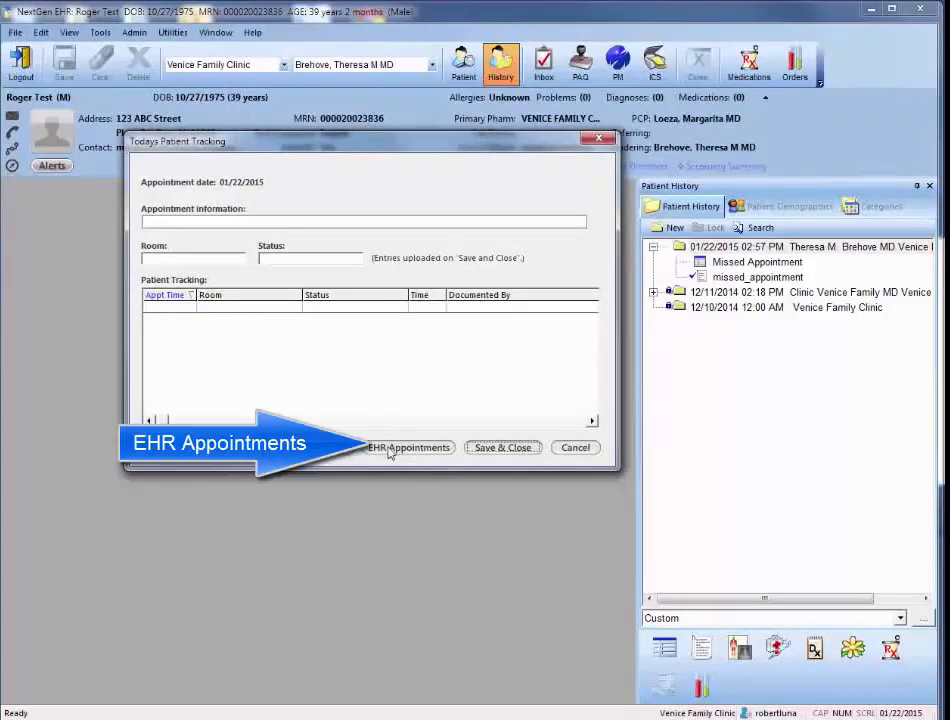
{"action": "left_click", "coordinate": [419, 454]}
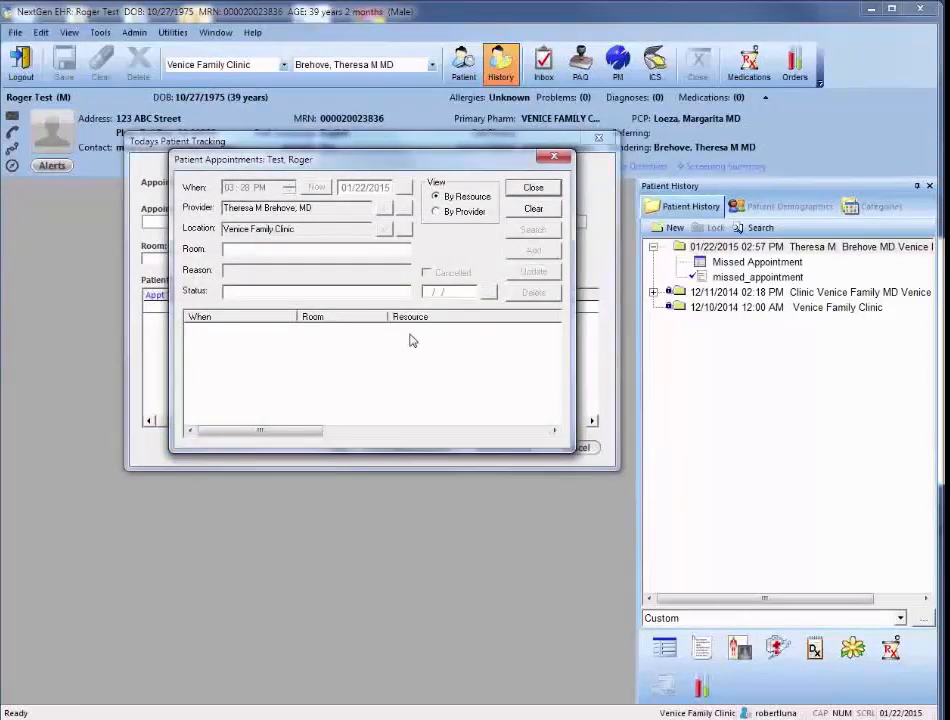
{"action": "left_click", "coordinate": [533, 187]}
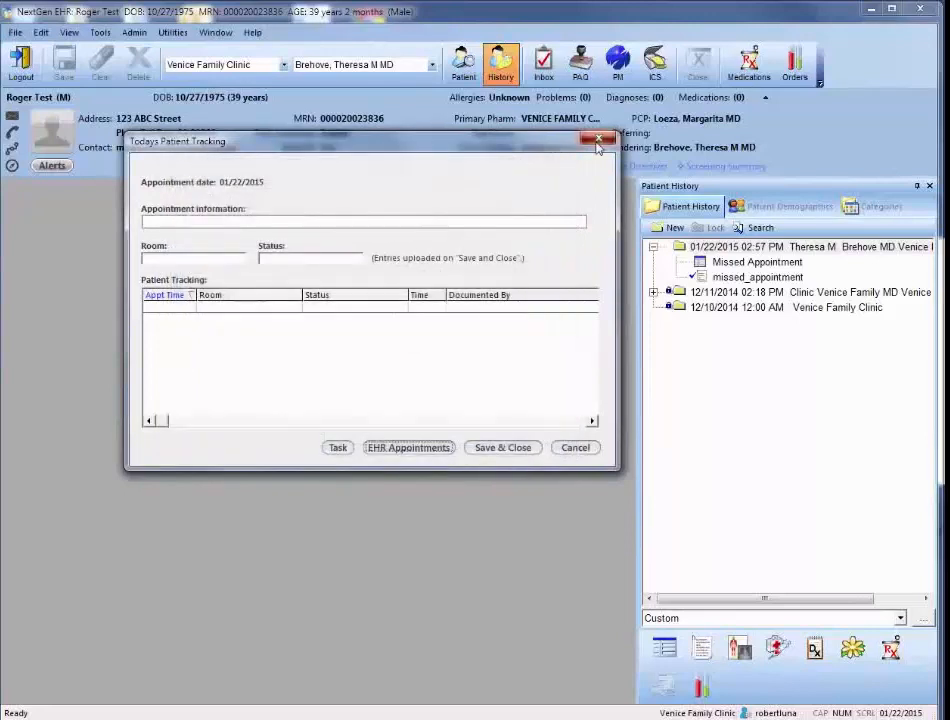
{"action": "left_click", "coordinate": [598, 138]}
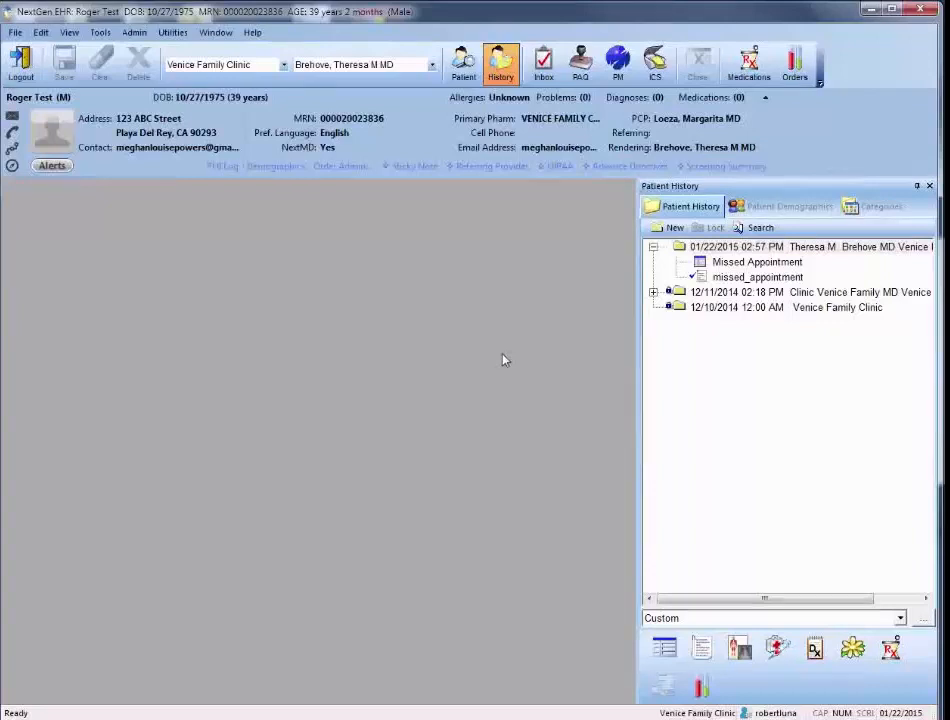
Revisit the insurance option in the patient demographics and open the Encounter Level Insurance of the 01/22/2015 encounter
{"action": "left_click", "coordinate": [780, 207]}
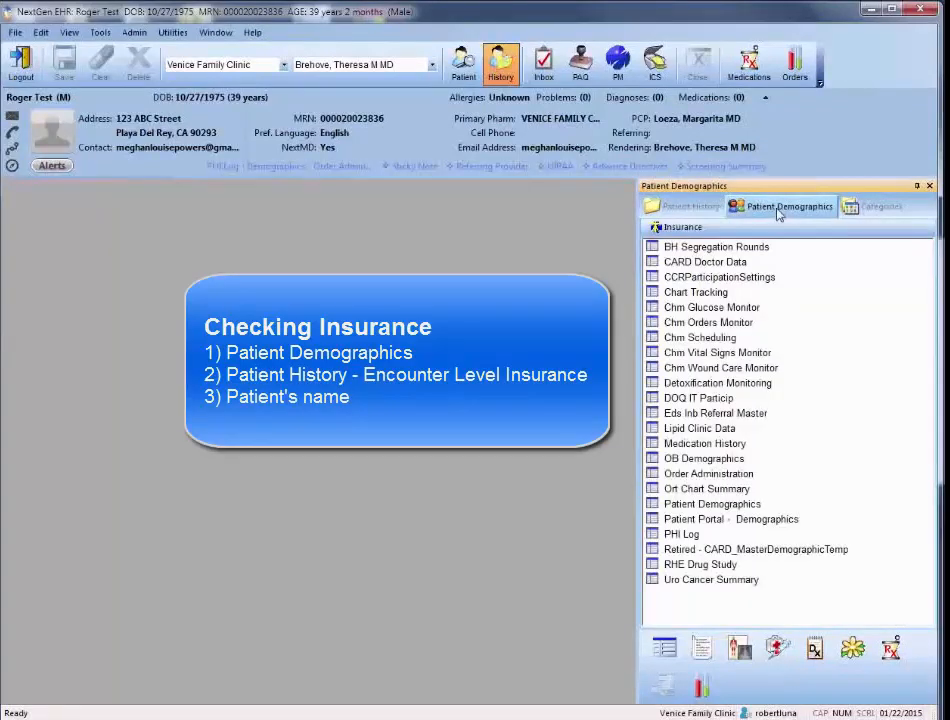
{"action": "left_click", "coordinate": [686, 206]}
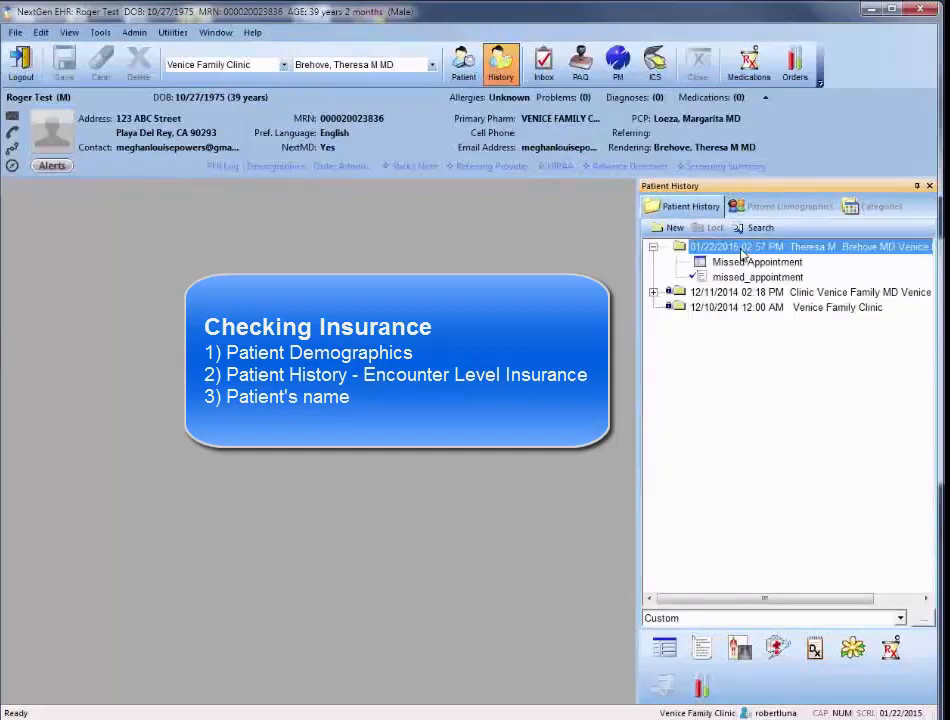
{"action": "right_click", "coordinate": [742, 254]}
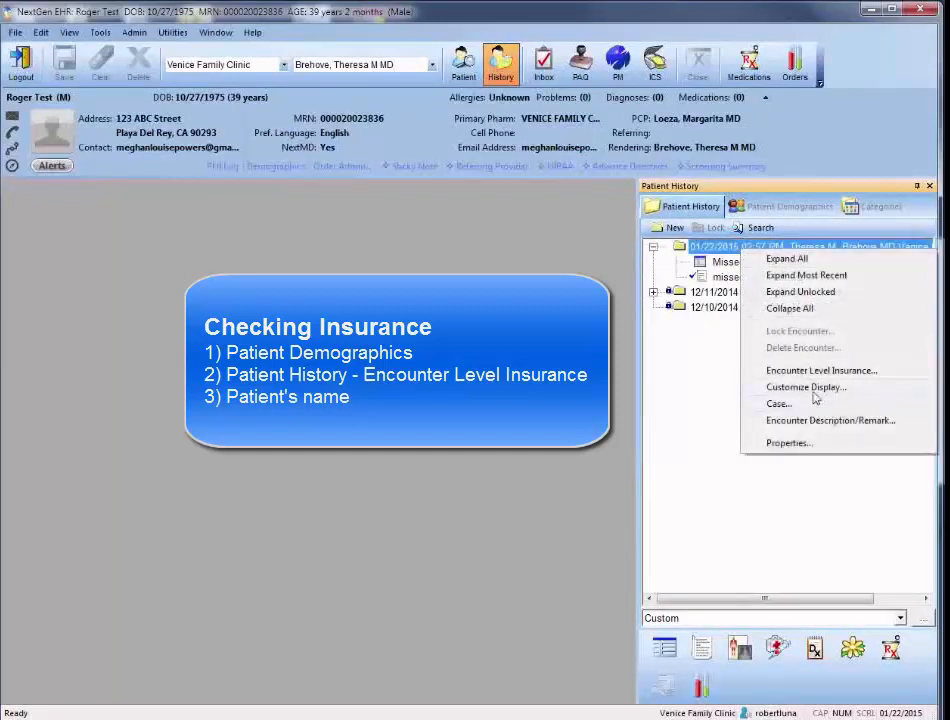
{"action": "left_click", "coordinate": [845, 372]}
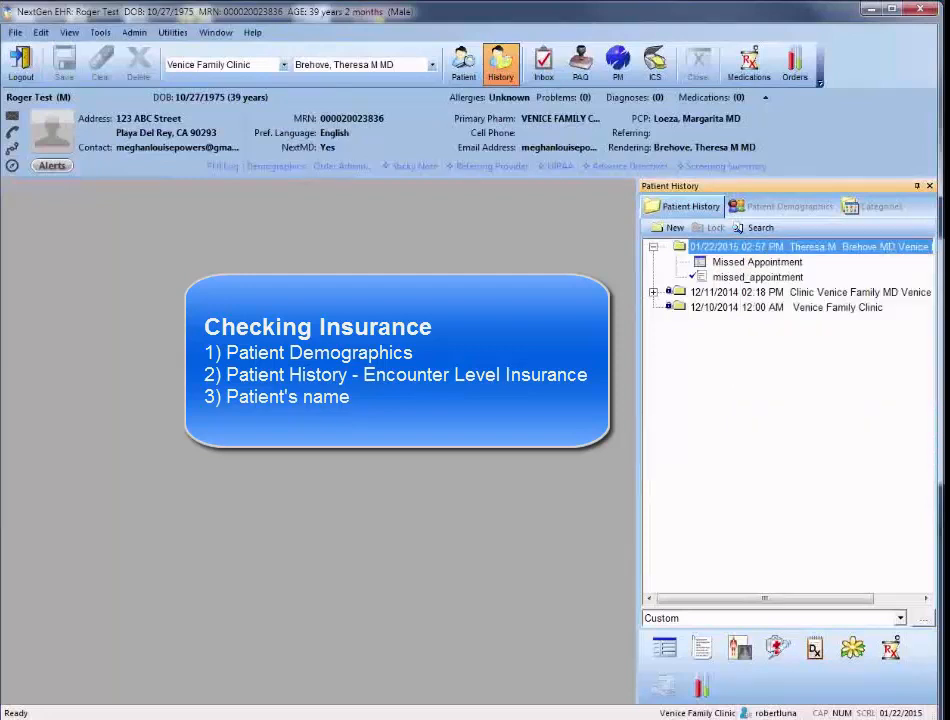